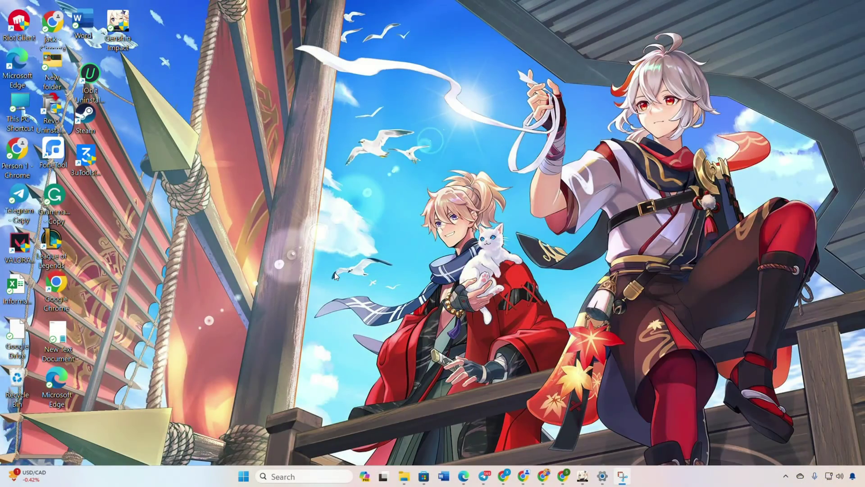
- Open the Genshin Impact shortcut's folder, inspect the game application, then return to the desktop
right_click(130, 22)
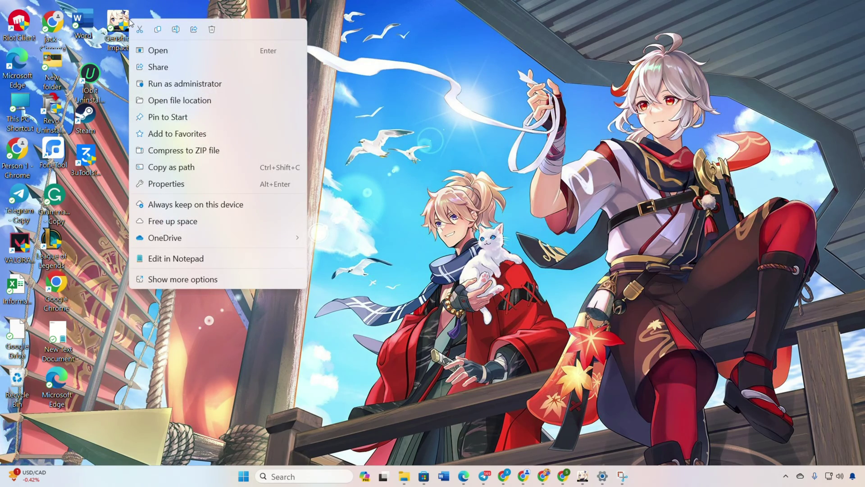
left_click(179, 100)
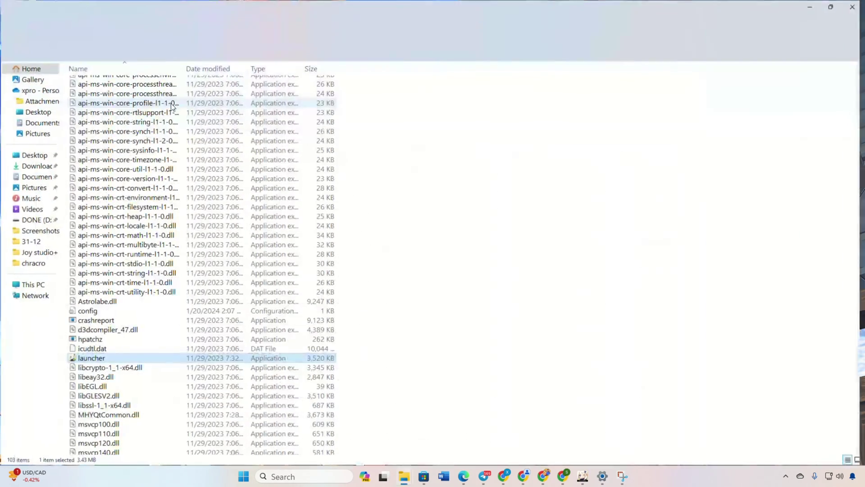
scroll(106, 277, "up", 10)
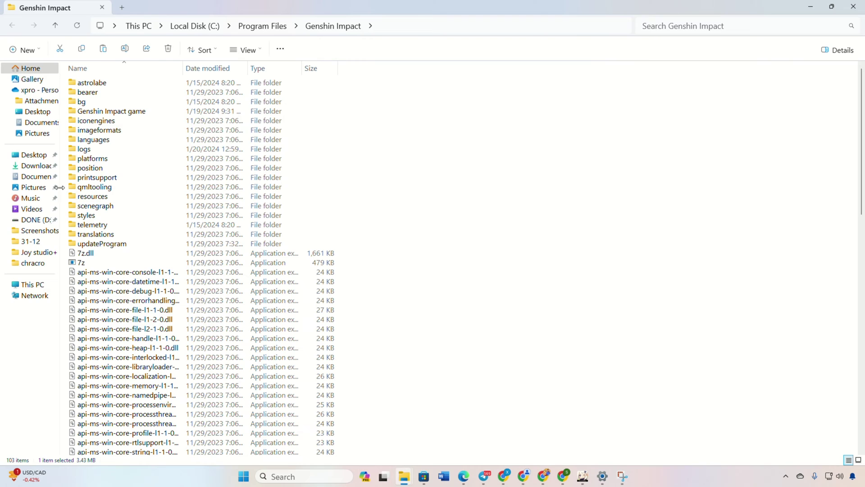
double_click(130, 115)
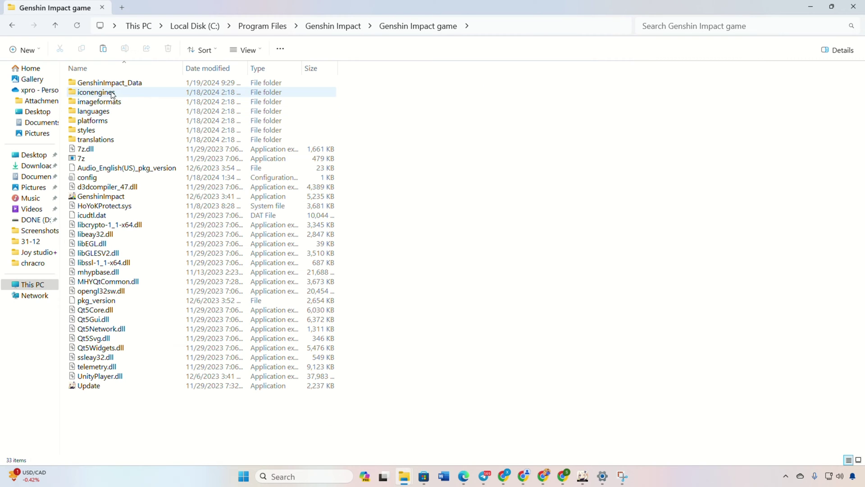
right_click(120, 197)
key("Escape")
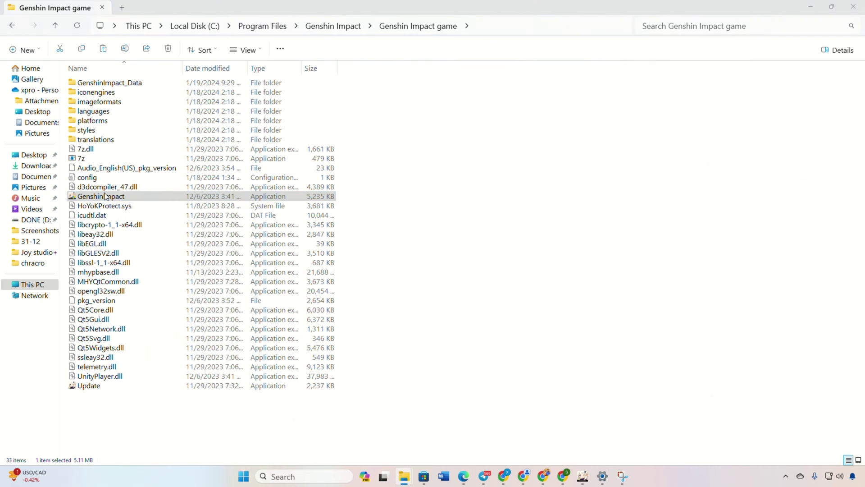
key("super+d")
- Create a new desktop shortcut that targets Genshin Impact, named Genshin Impact (2)
right_click(243, 143)
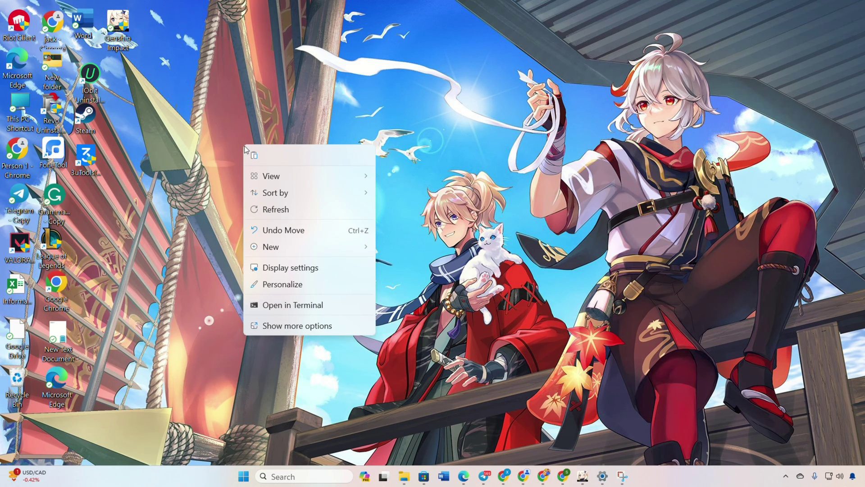
left_click(304, 325)
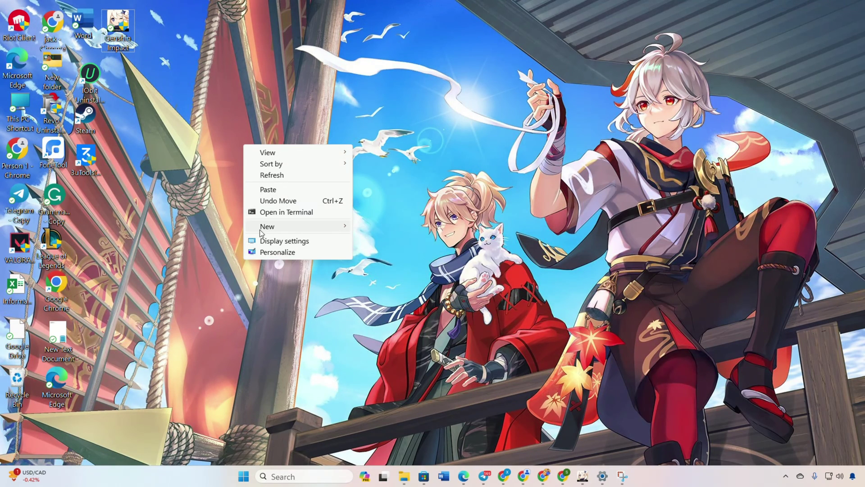
mouse_move(297, 227)
left_click(397, 240)
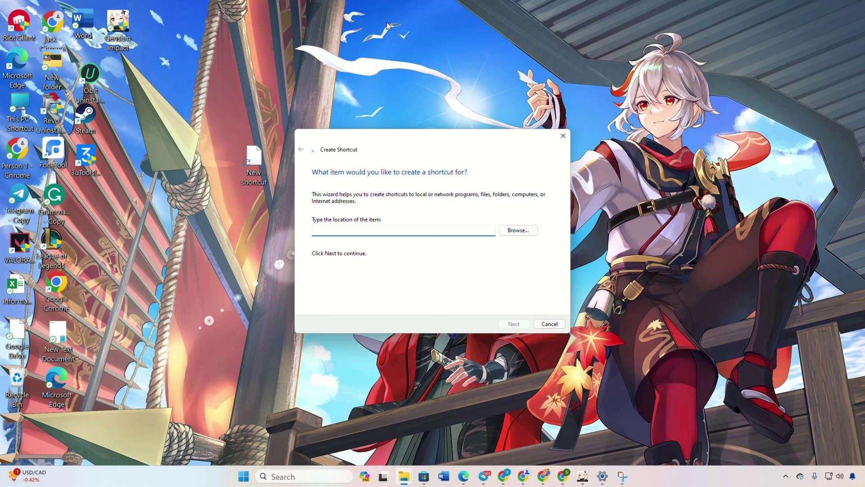
left_click(506, 230)
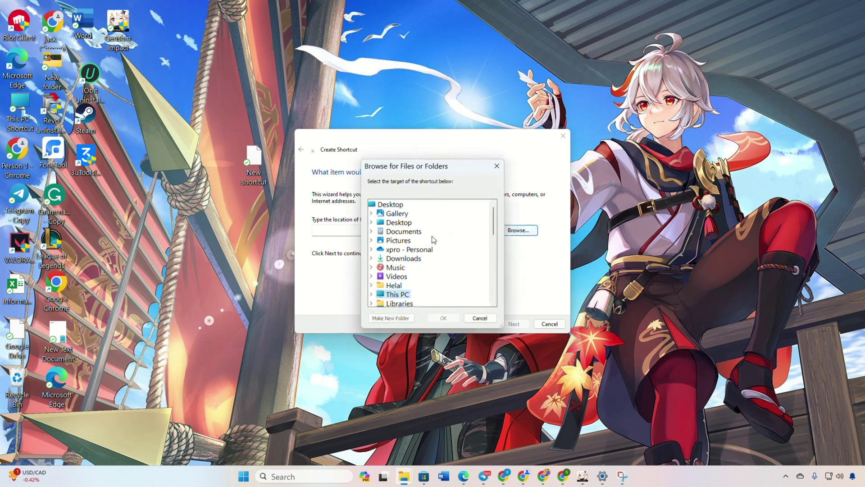
scroll(431, 269, "down", 1)
scroll(406, 270, "down", 3)
scroll(399, 271, "down", 2)
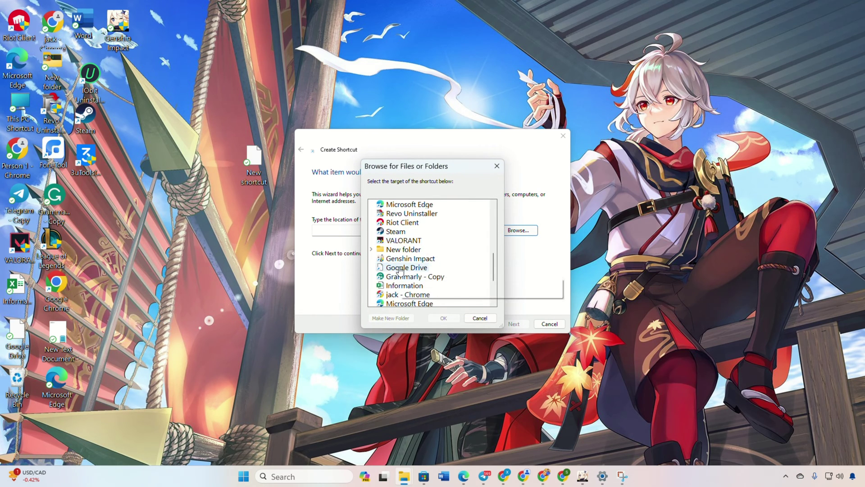
scroll(400, 269, "down", 1)
scroll(399, 238, "up", 2)
left_click(408, 277)
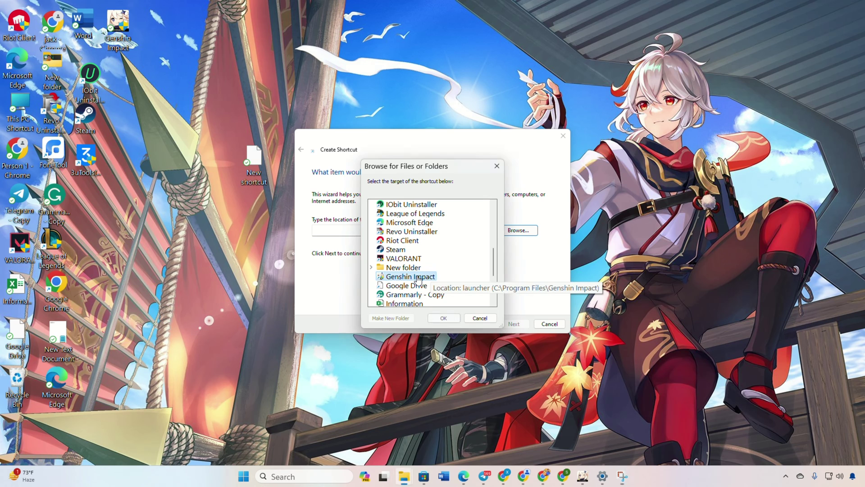
left_click(443, 318)
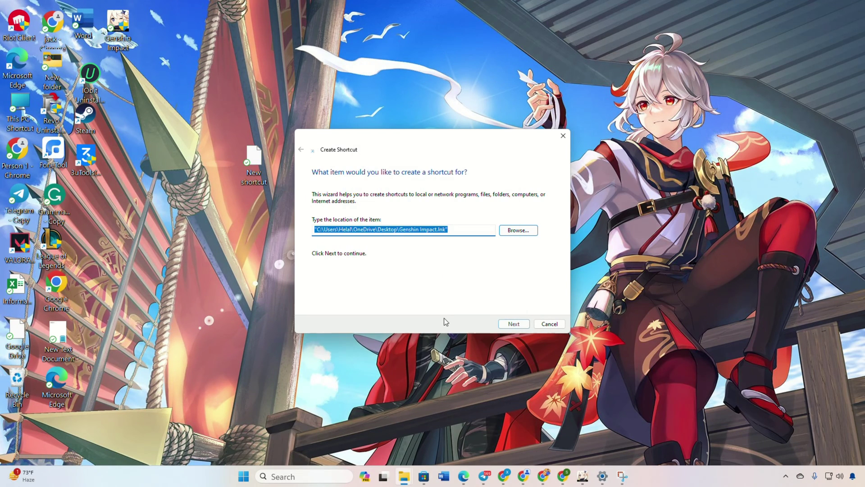
left_click(507, 325)
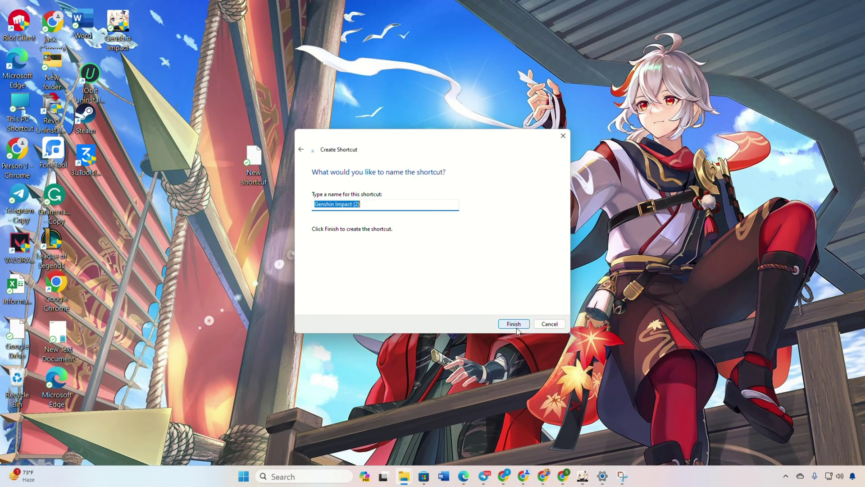
left_click(514, 324)
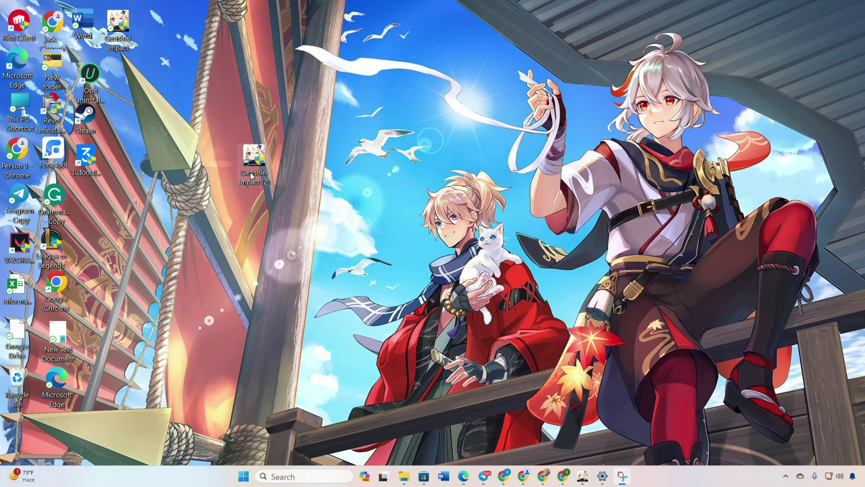
- Place Genshin Impact (2) beneath the original icon and open the launcher's file location
left_click_drag(251, 173, 118, 78)
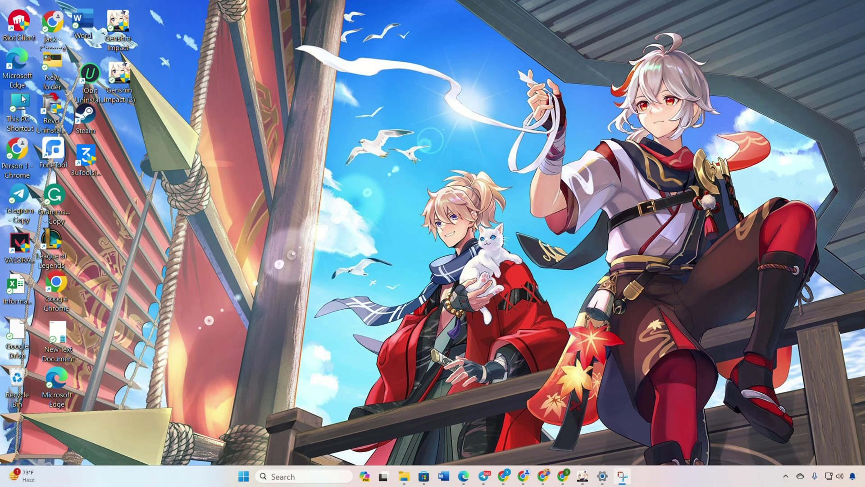
right_click(118, 22)
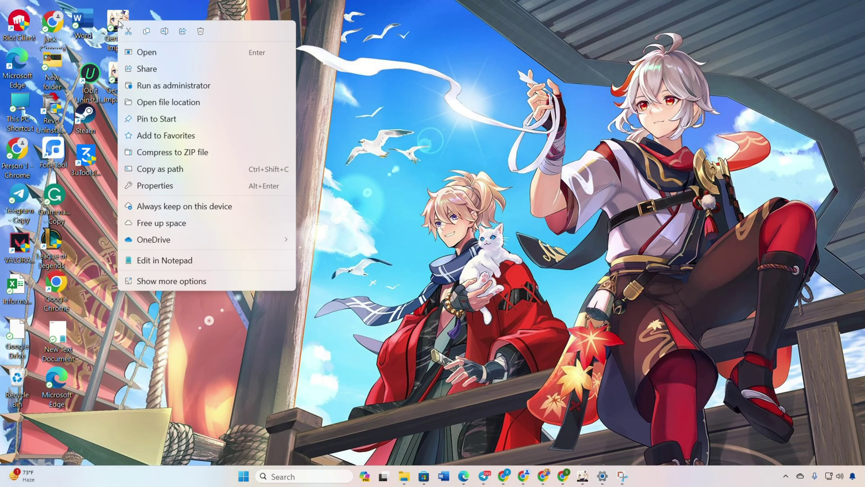
left_click(204, 106)
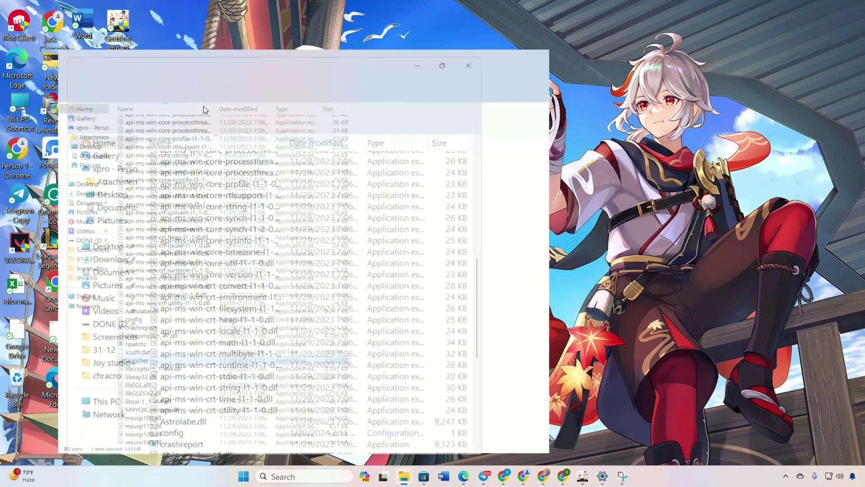
- Copy the game folder's full path from the address bar and close the folder window
left_click(252, 28)
right_click(252, 31)
left_click(278, 56)
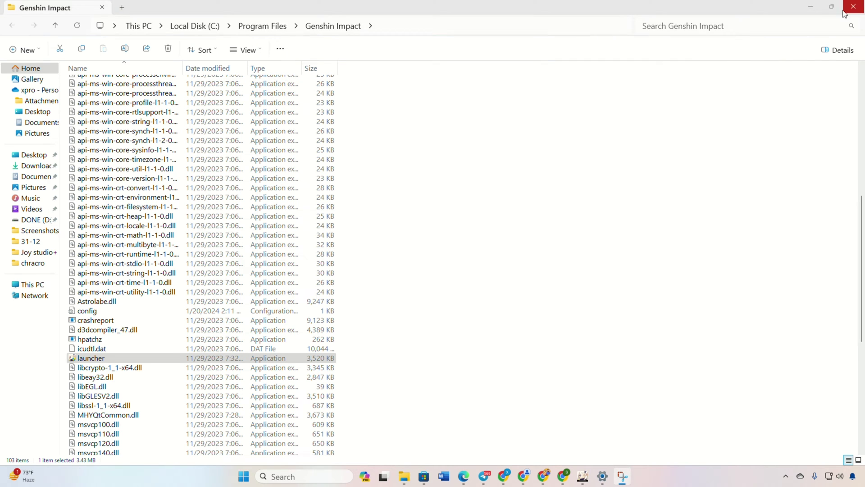
left_click(853, 6)
left_click(322, 477)
type("fire")
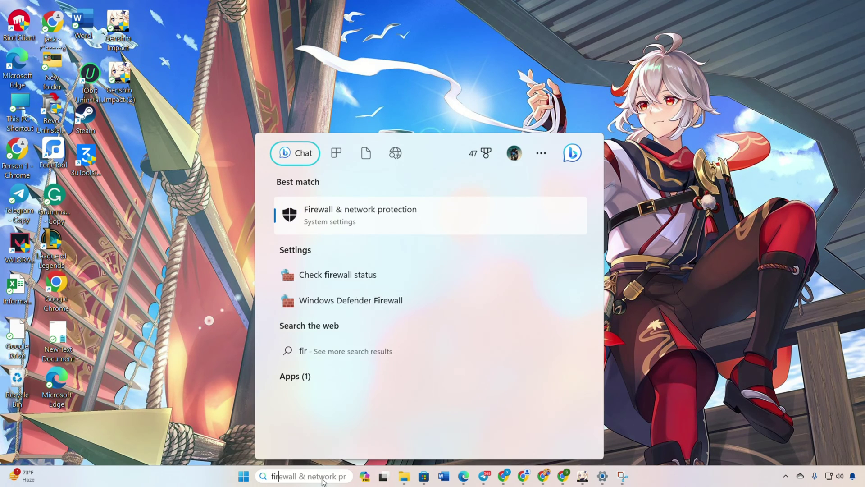
- Allow the Genshin Impact launcher from C:\Program Files\Genshin Impact through Windows Firewall
left_click(354, 220)
left_click(223, 251)
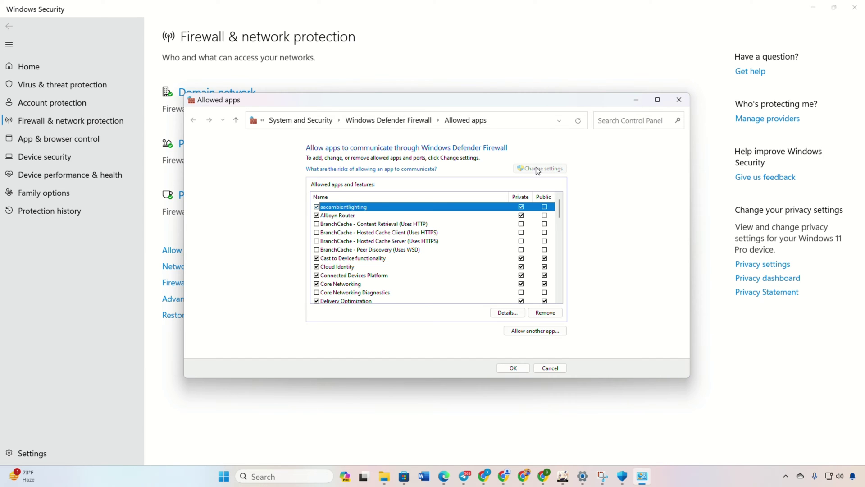
left_click(523, 331)
left_click(506, 285)
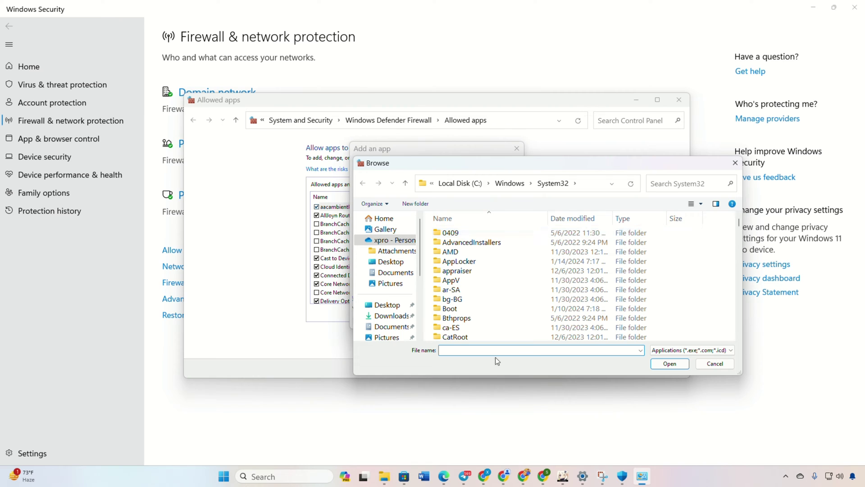
type("C:\\Program Files\\Genshin Impact")
key("Return")
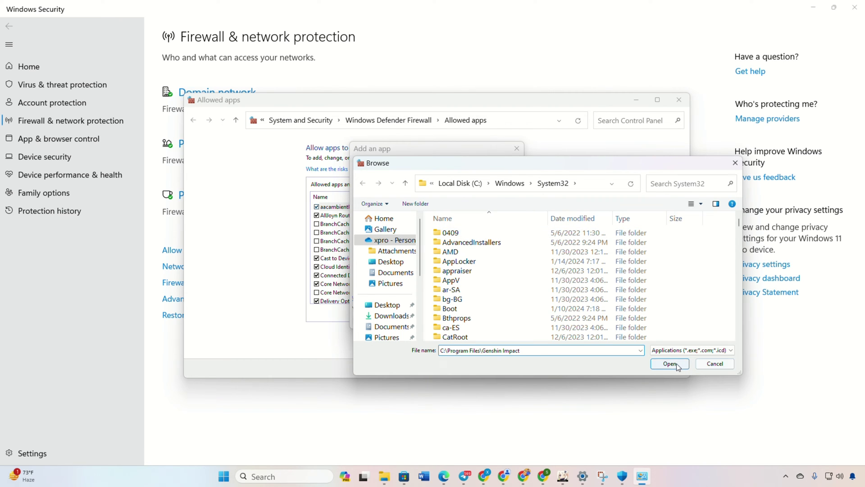
double_click(463, 308)
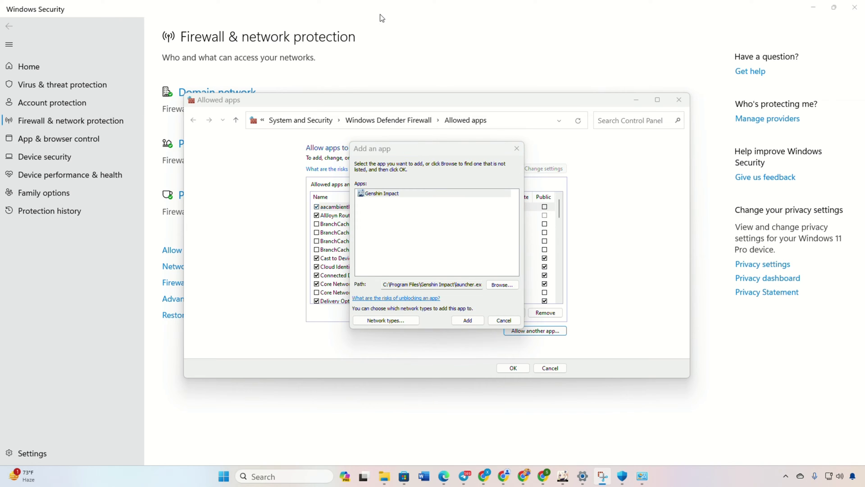
left_click(468, 323)
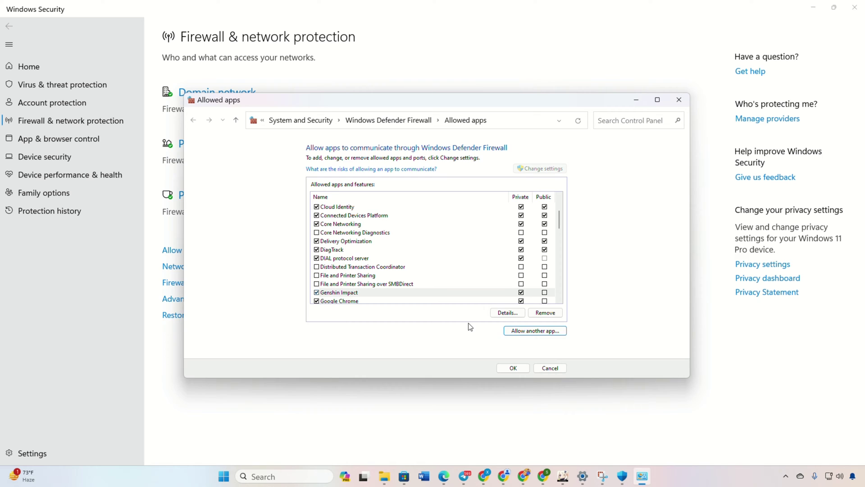
- Add ZFGameBrowser from Genshin Impact game > GenshinImpact_Data > Plugins to the firewall's allowed apps
left_click(541, 331)
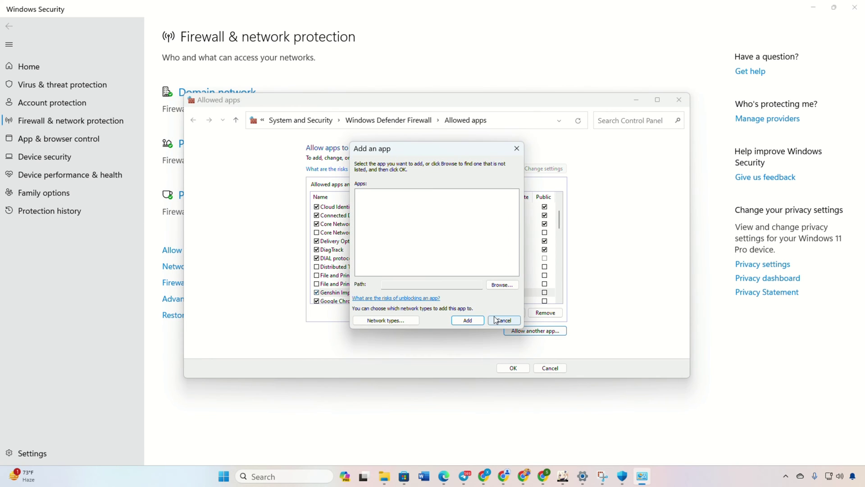
left_click(505, 288)
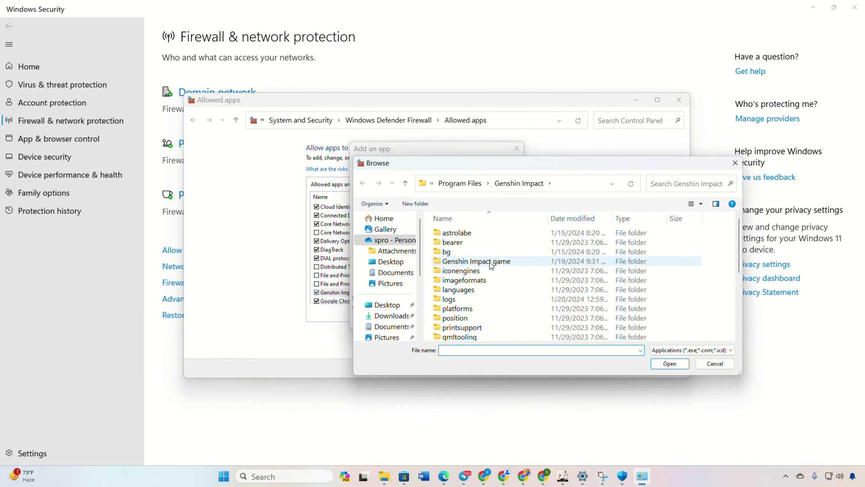
double_click(492, 260)
double_click(483, 232)
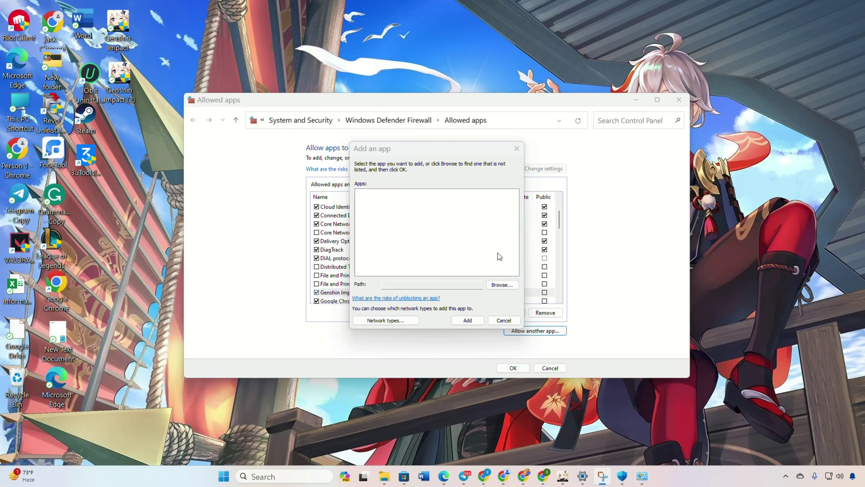
left_click(503, 287)
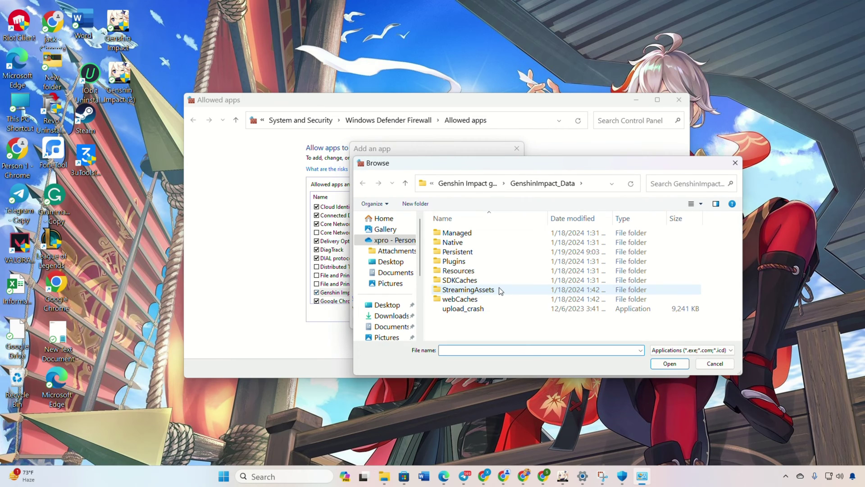
left_click(463, 183)
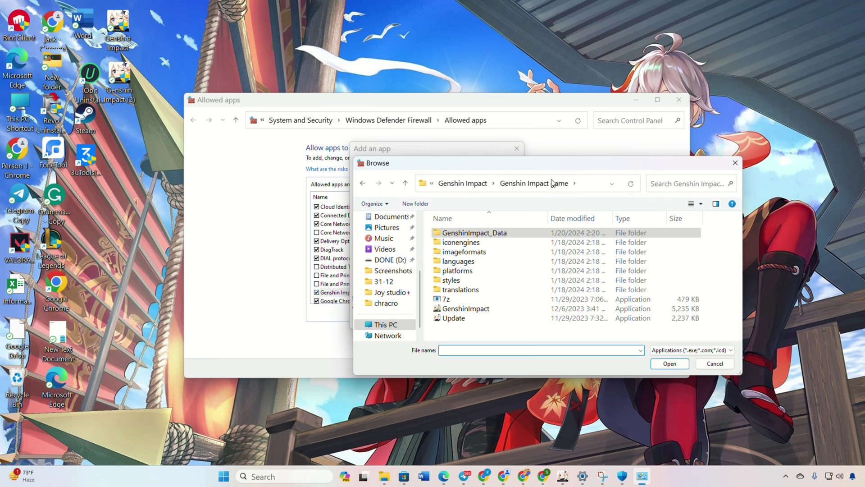
double_click(508, 235)
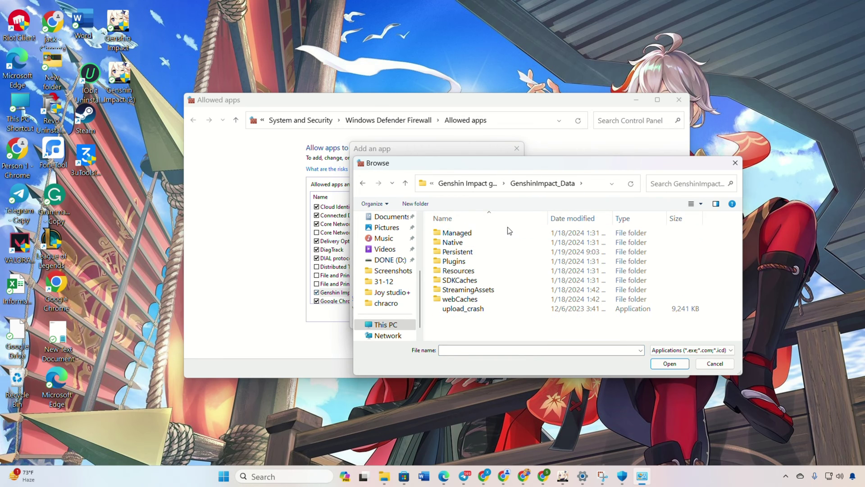
double_click(467, 263)
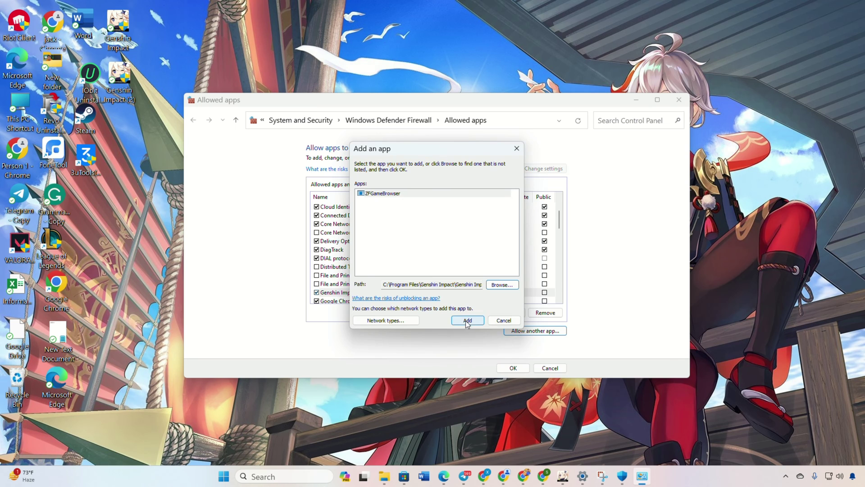
left_click(466, 321)
- Save the allowed apps list, then open and dismiss the Start menu's power options
left_click(514, 368)
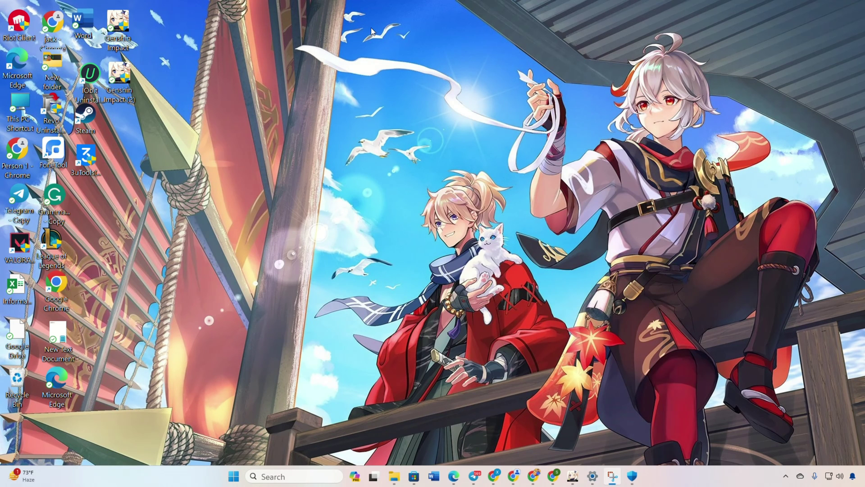
left_click(232, 476)
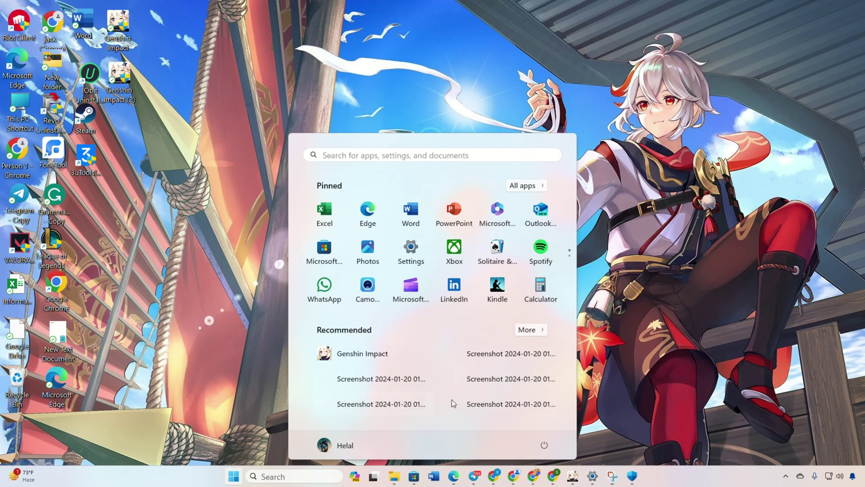
left_click(544, 445)
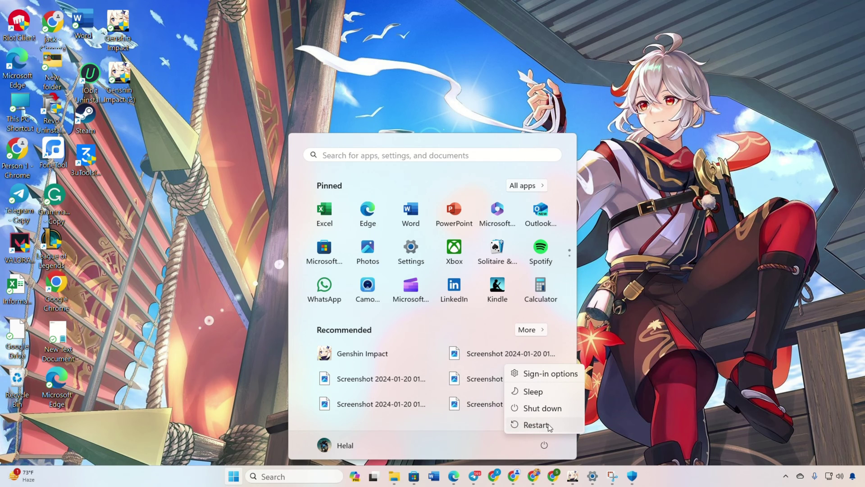
left_click(532, 424)
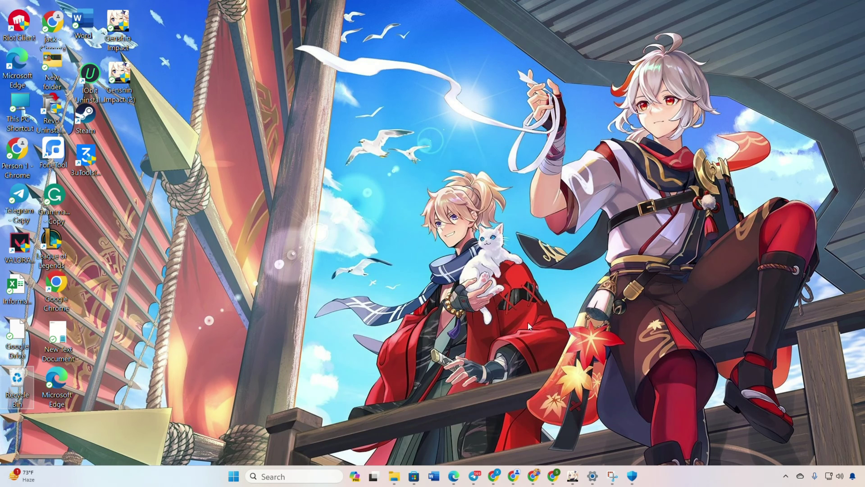
- Turn on Run this program as an administrator in the Genshin Impact shortcut's Compatibility properties
right_click(122, 29)
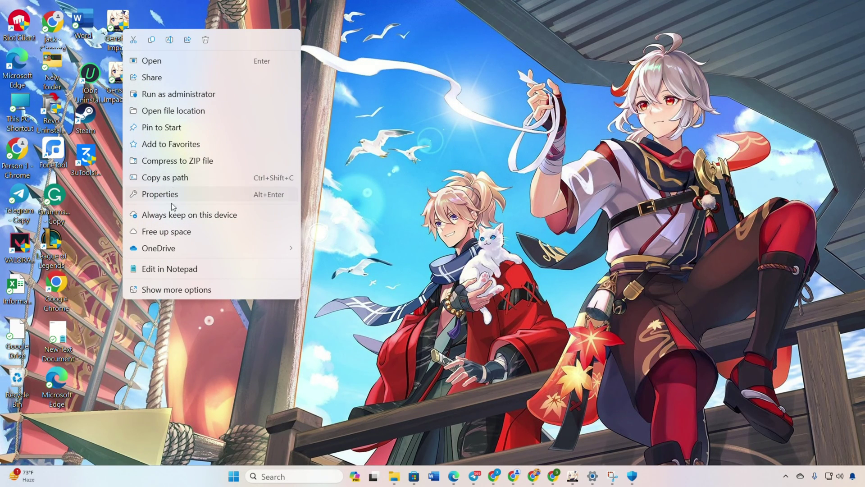
left_click(181, 190)
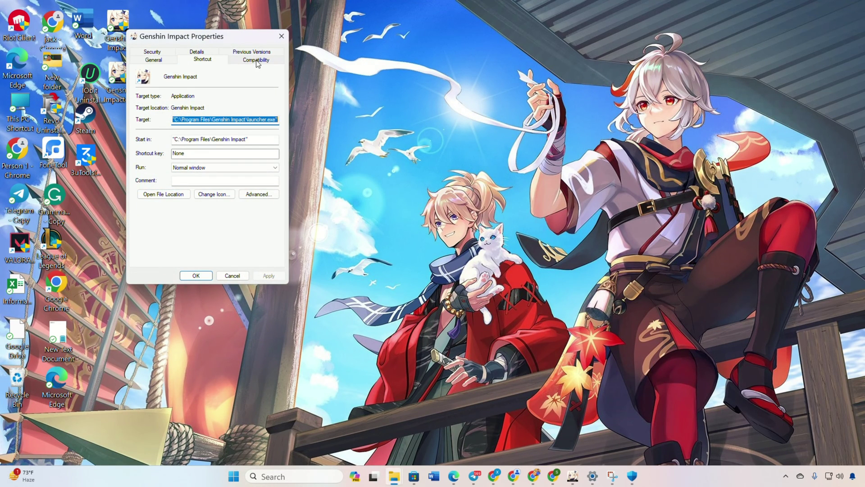
left_click(257, 60)
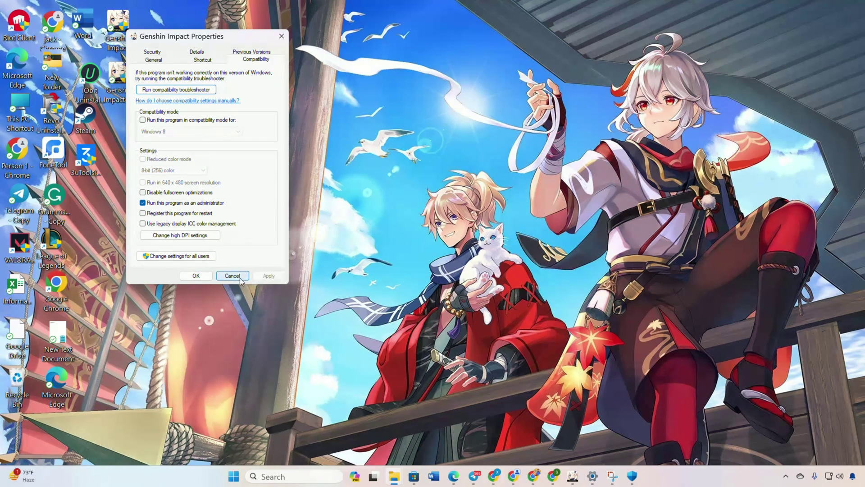
left_click(189, 274)
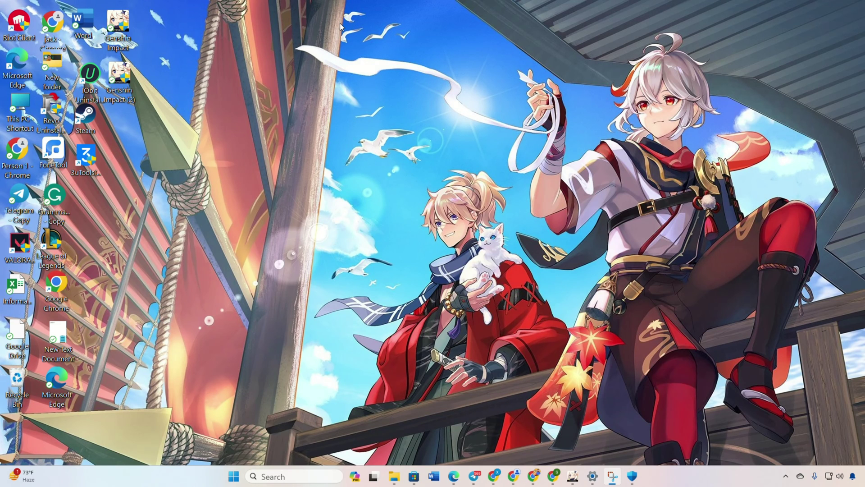
- Open the desktop context menu and pick an item from it
right_click(291, 135)
left_click(321, 177)
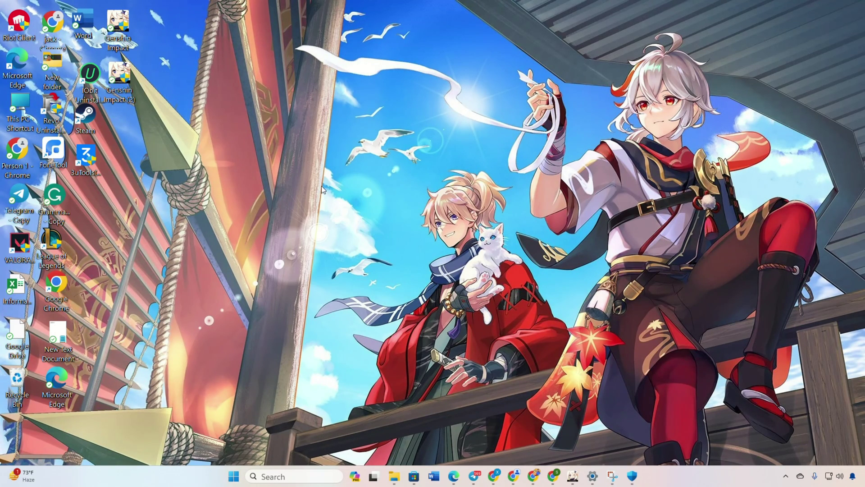